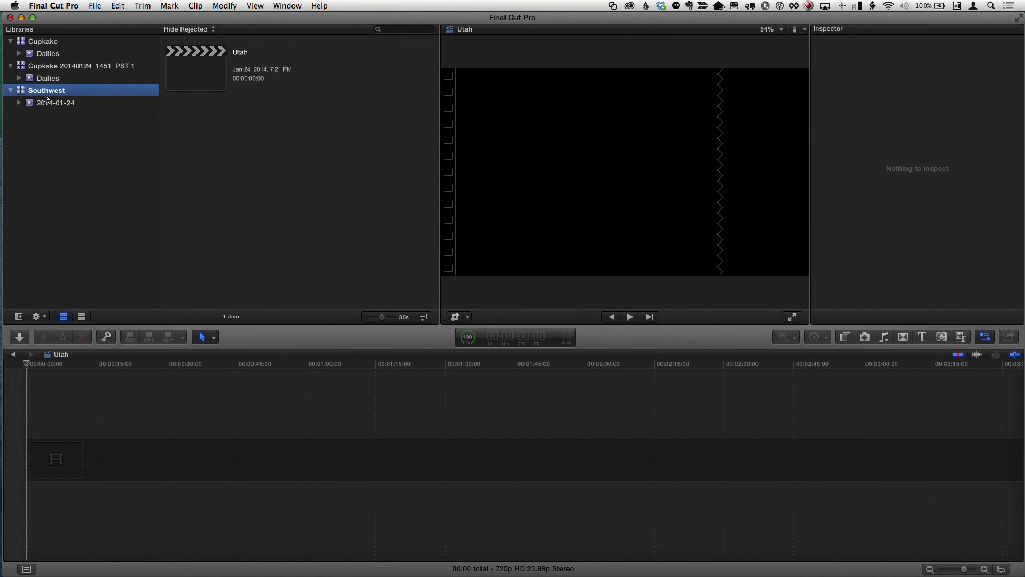
Step: Open the Media Import window and browse to My Camera Archives on the Big Vader drive
click(94, 7)
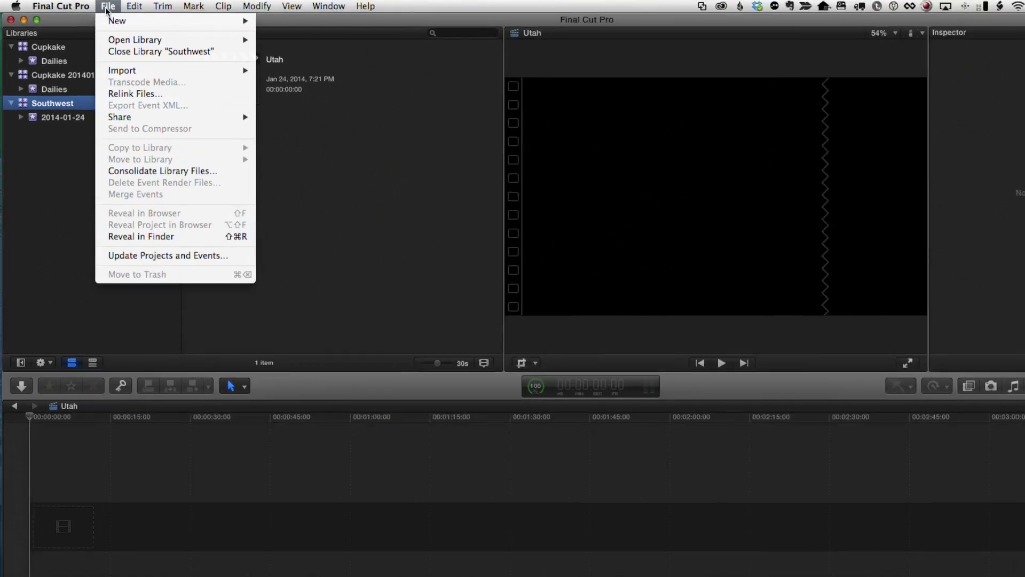
mouse_move(112, 62)
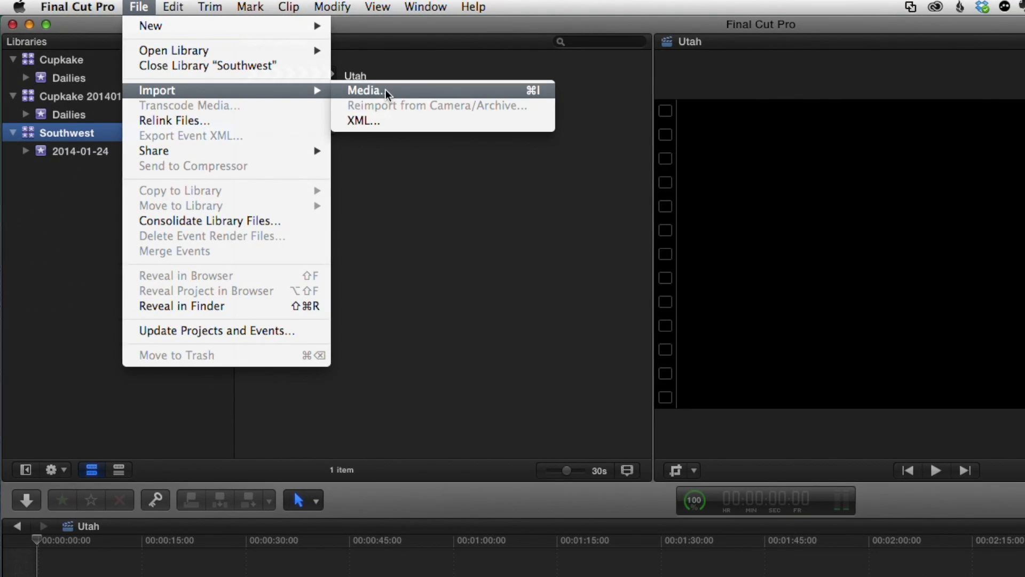
click(384, 89)
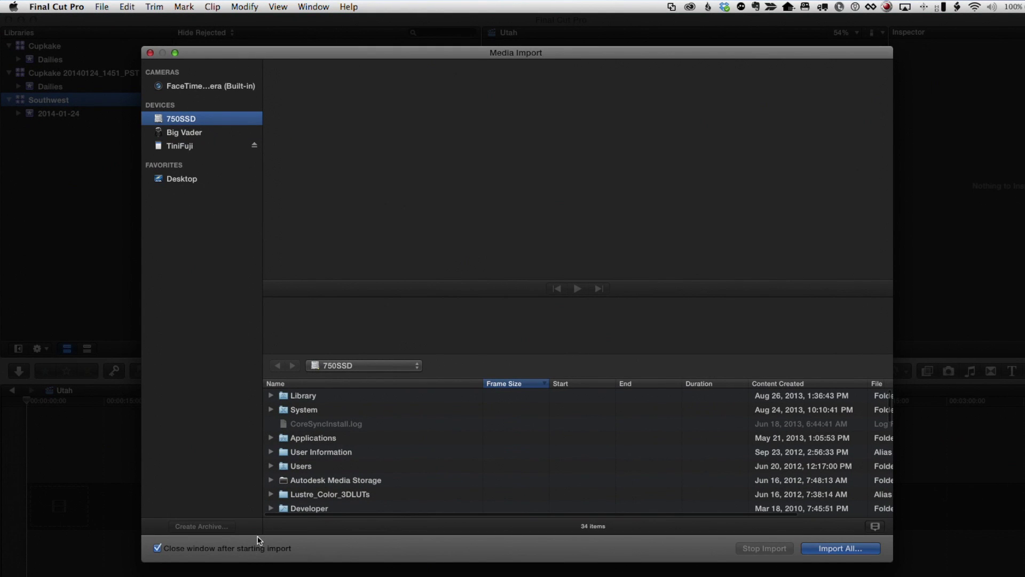
click(197, 137)
scroll(398, 428, down, 5)
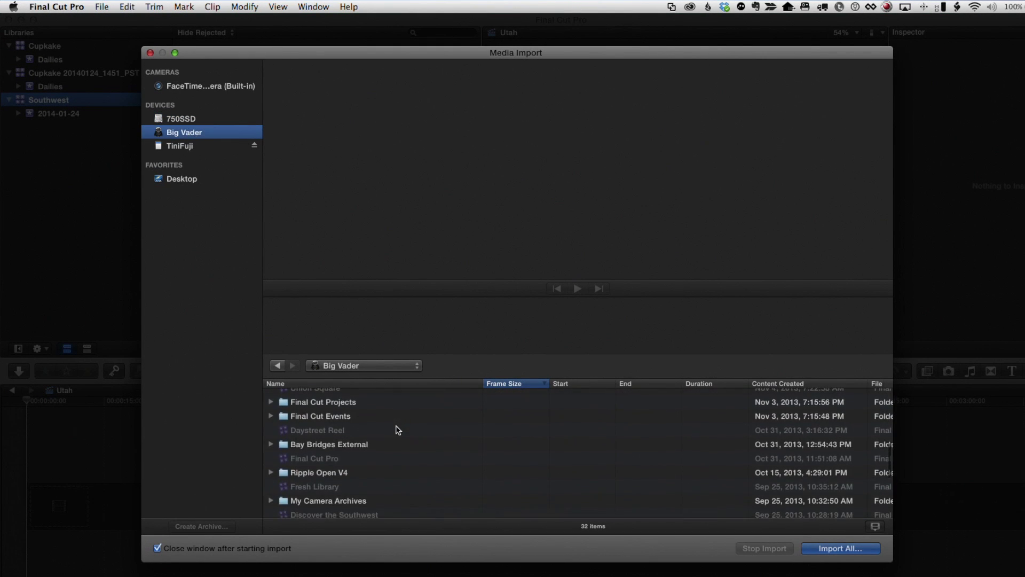
scroll(398, 430, down, 4)
scroll(338, 422, up, 1)
double_click(329, 421)
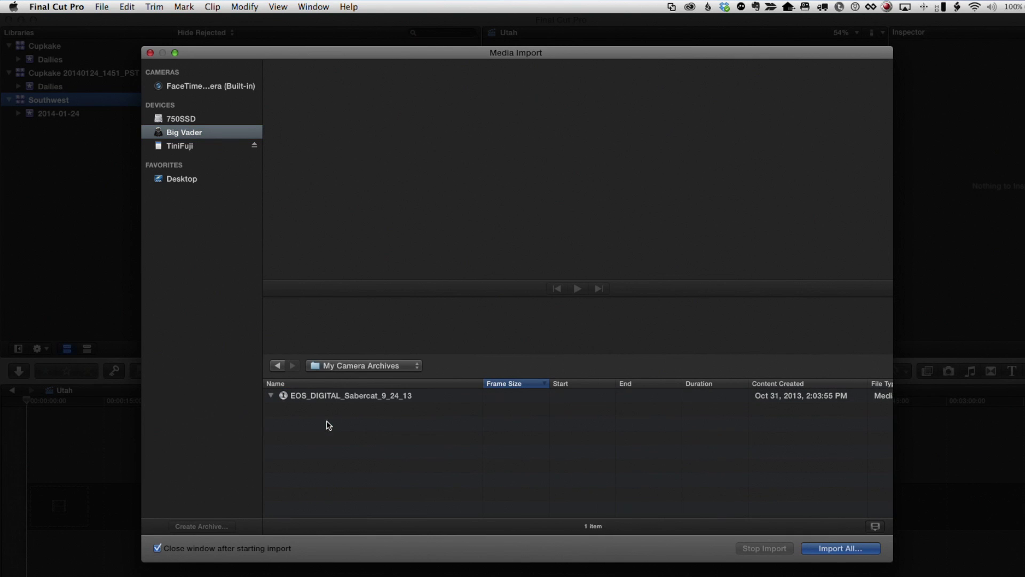
Step: Expand the camera archive, preview clip NC2A9404, and bring up its import options
click(271, 396)
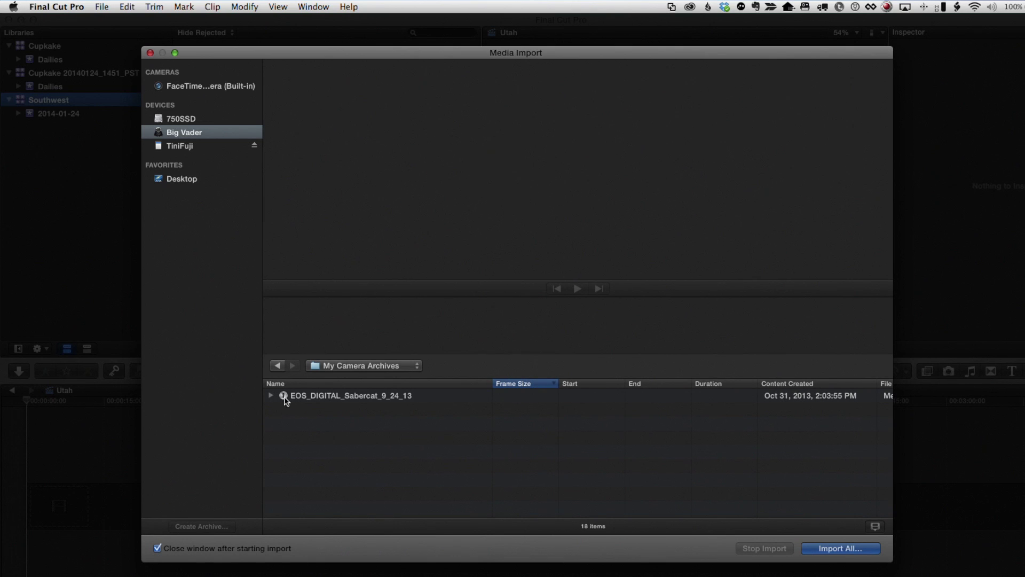
click(271, 395)
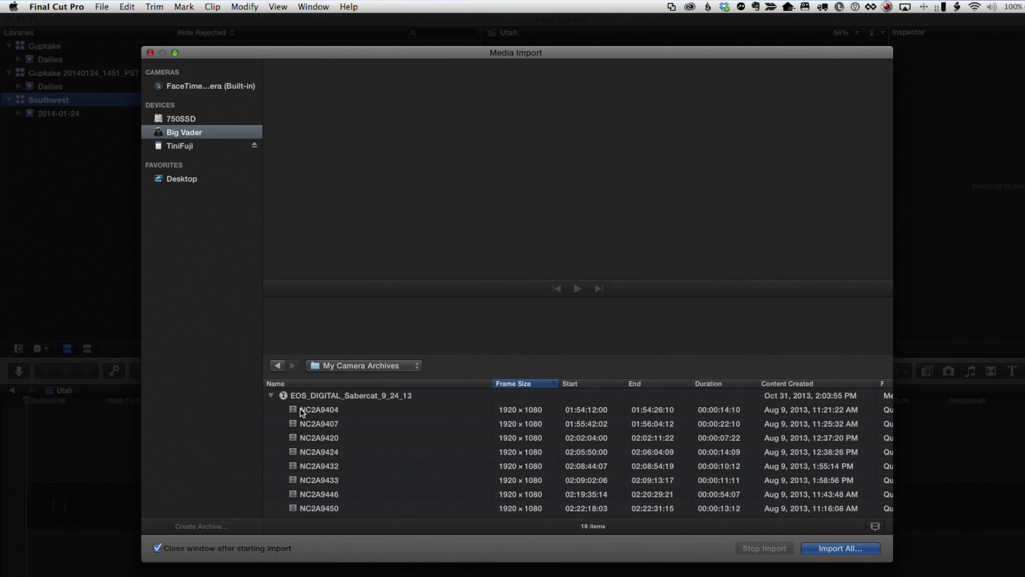
click(319, 413)
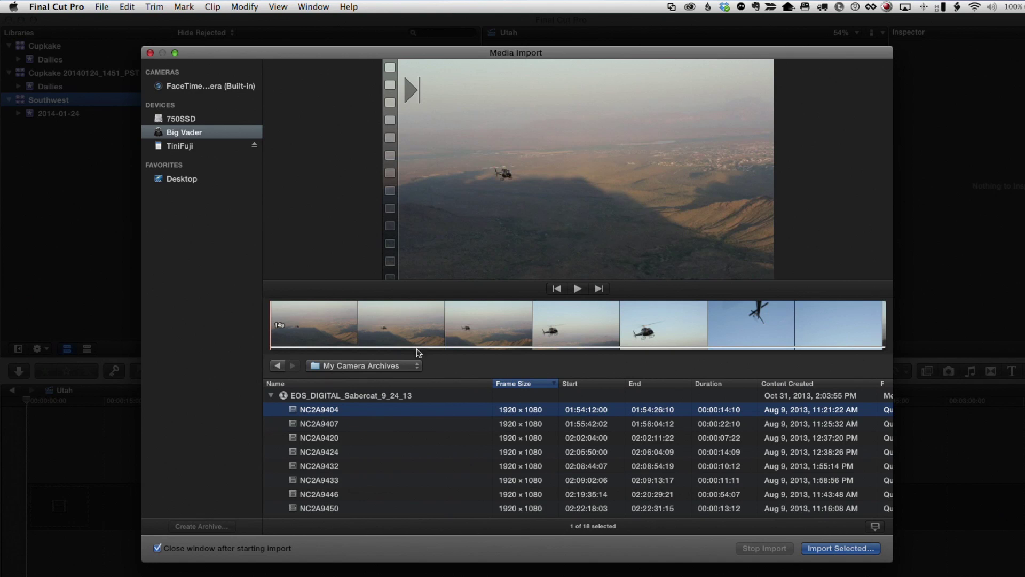
click(327, 326)
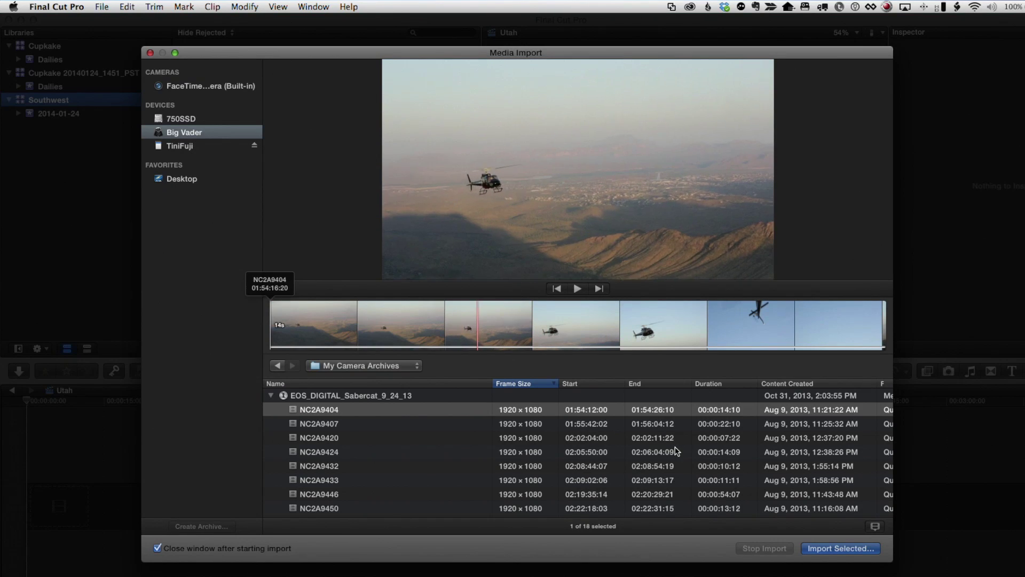
click(851, 553)
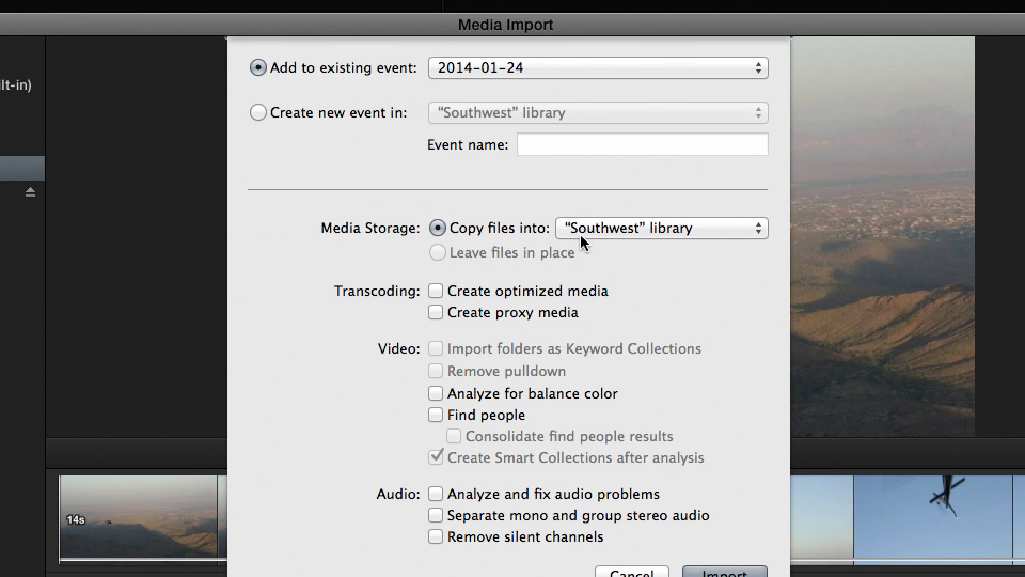
Step: Copy NC2A9404's media to the Big Vader drive and import it into event 2014-01-24
click(606, 237)
click(559, 228)
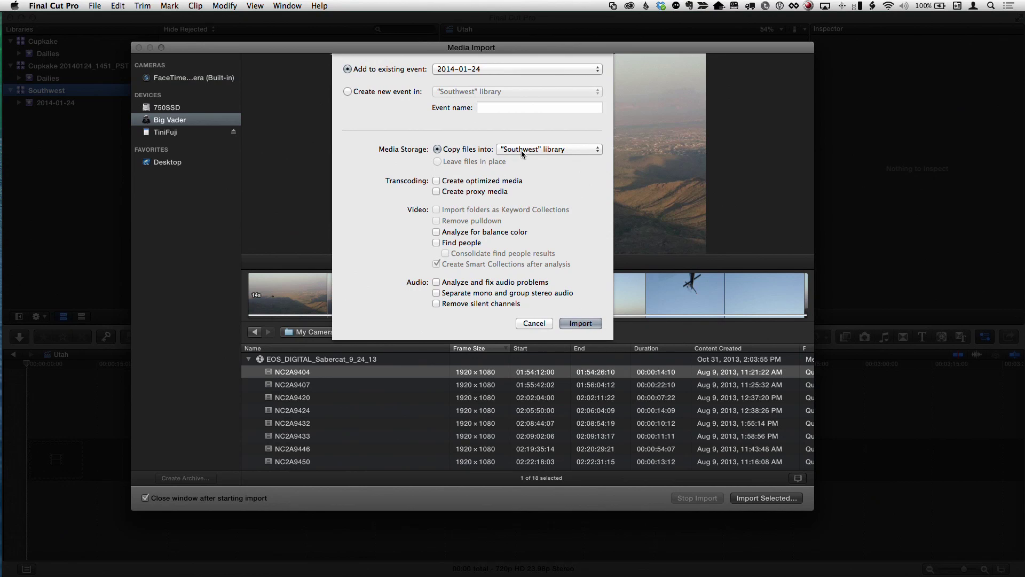
click(521, 149)
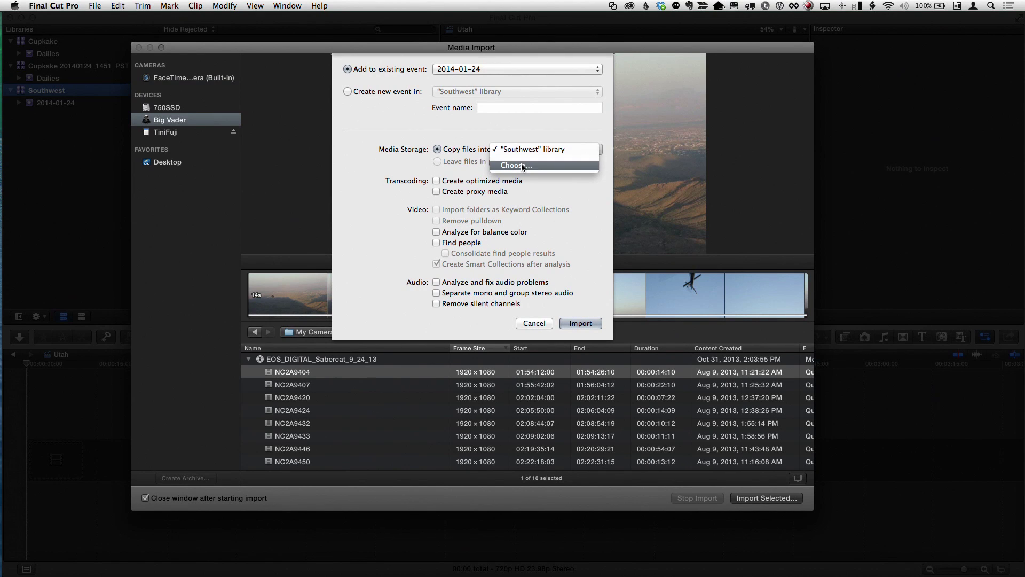
click(521, 162)
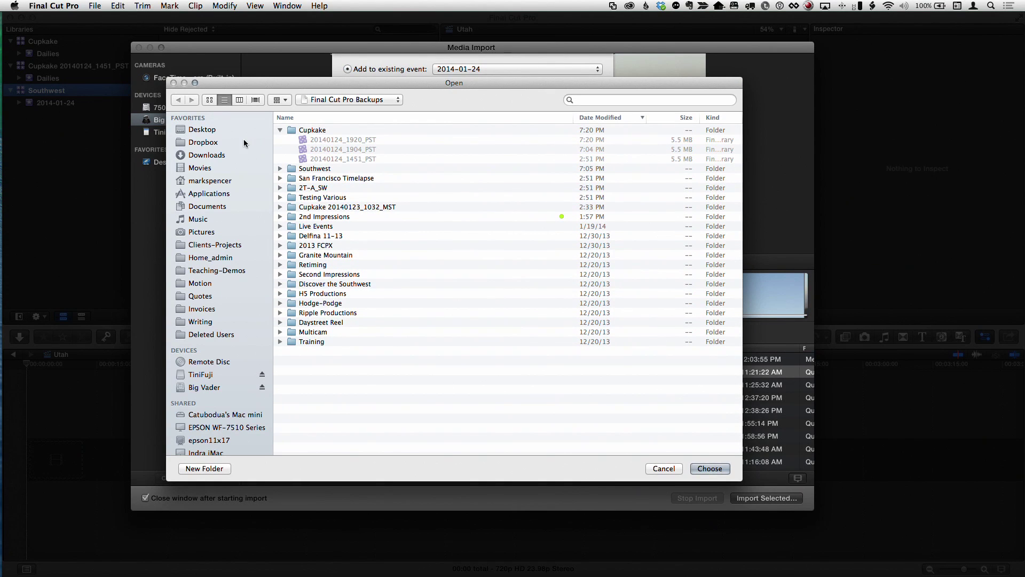
click(208, 132)
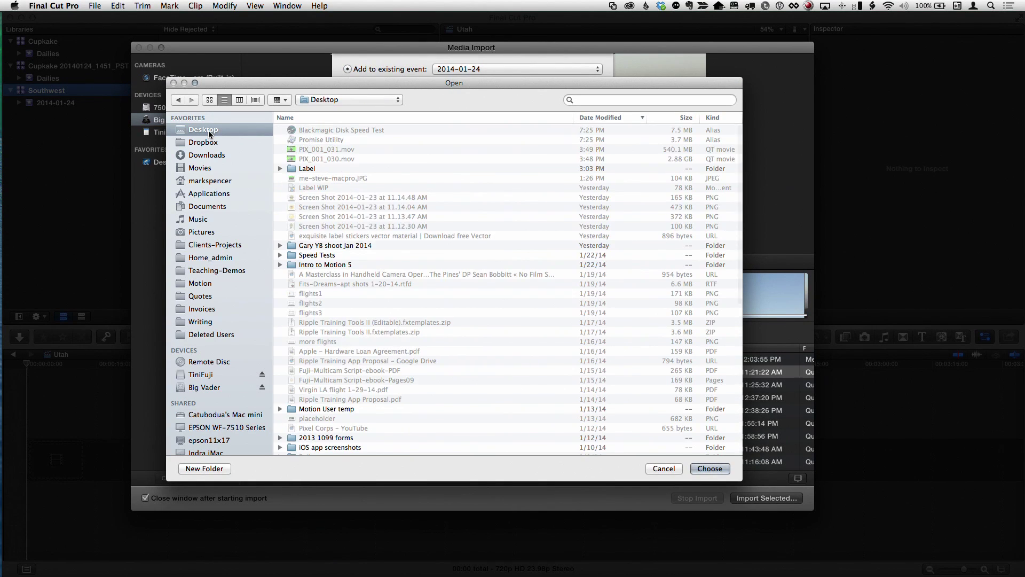
click(205, 387)
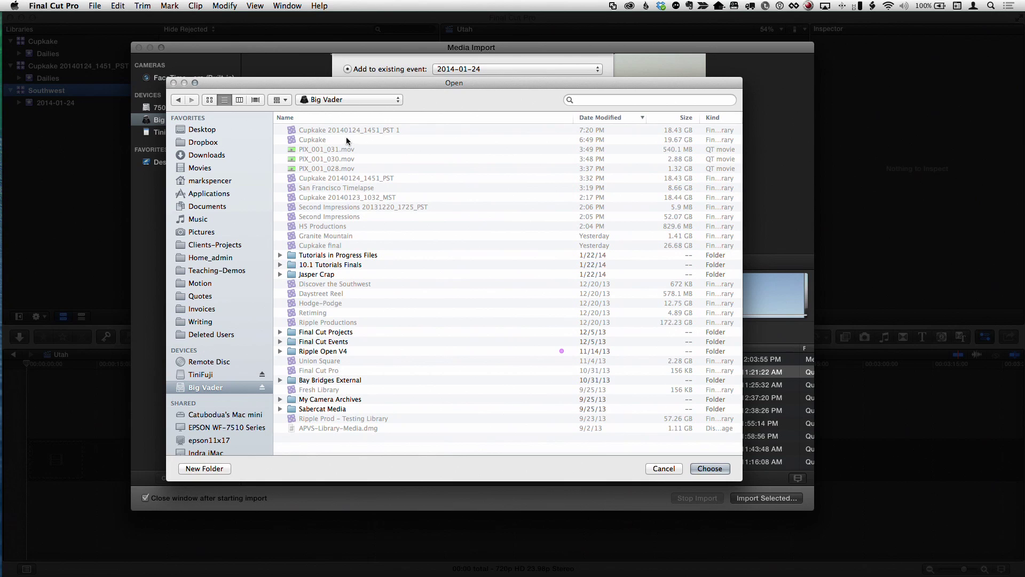
click(707, 469)
click(709, 469)
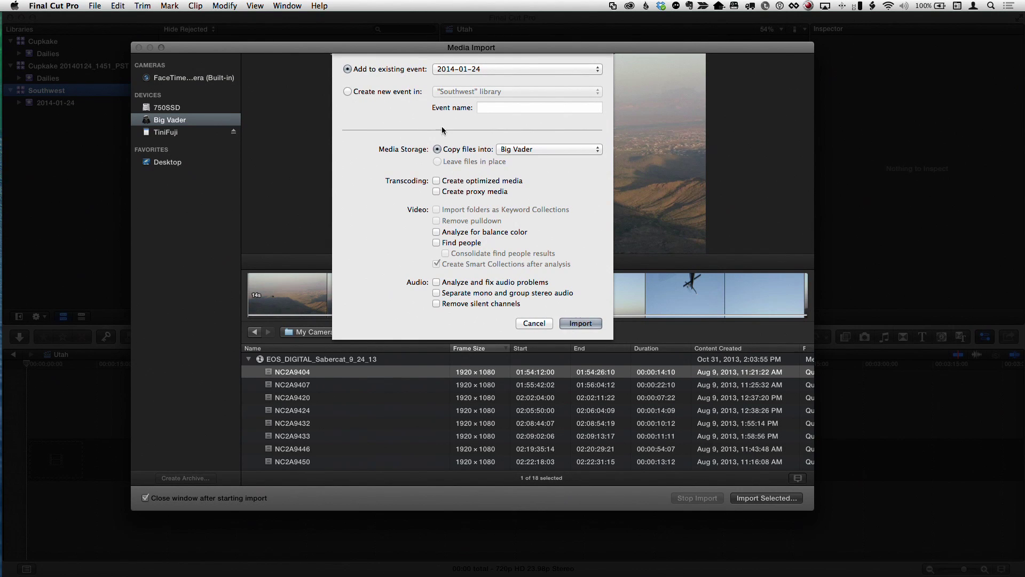
click(576, 323)
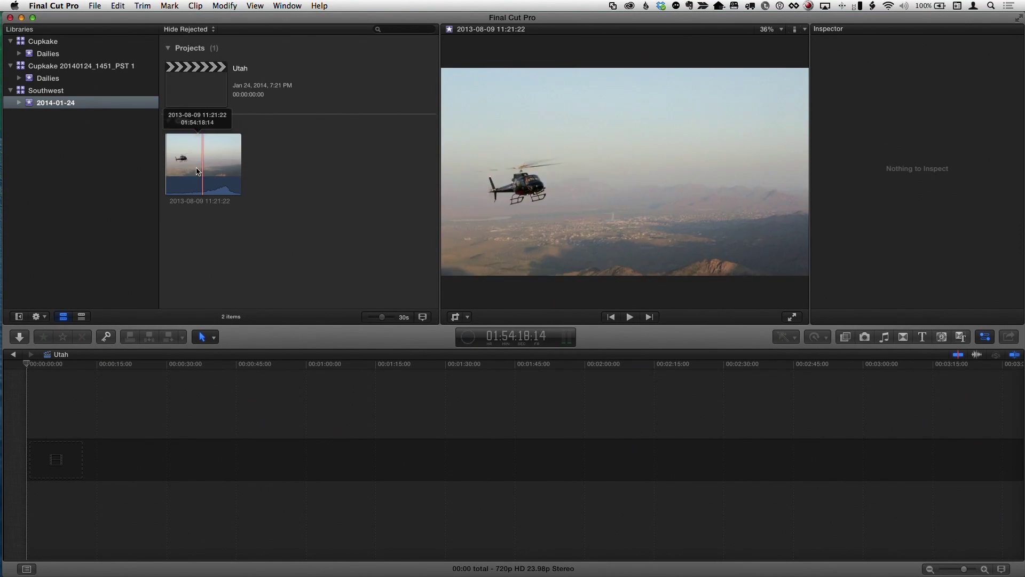
Step: Reveal the imported helicopter clip's media file in Finder
click(191, 169)
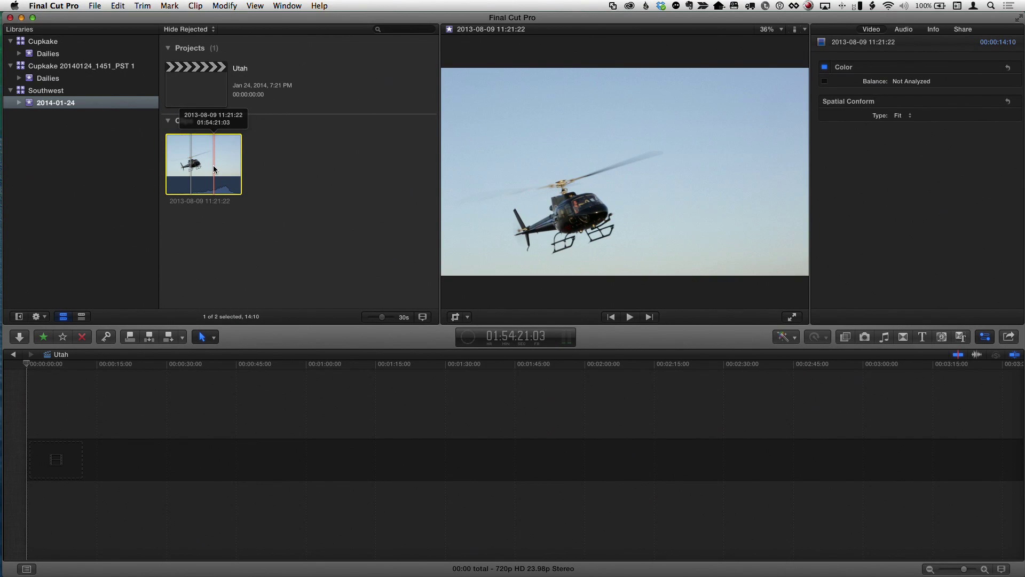
right_click(214, 168)
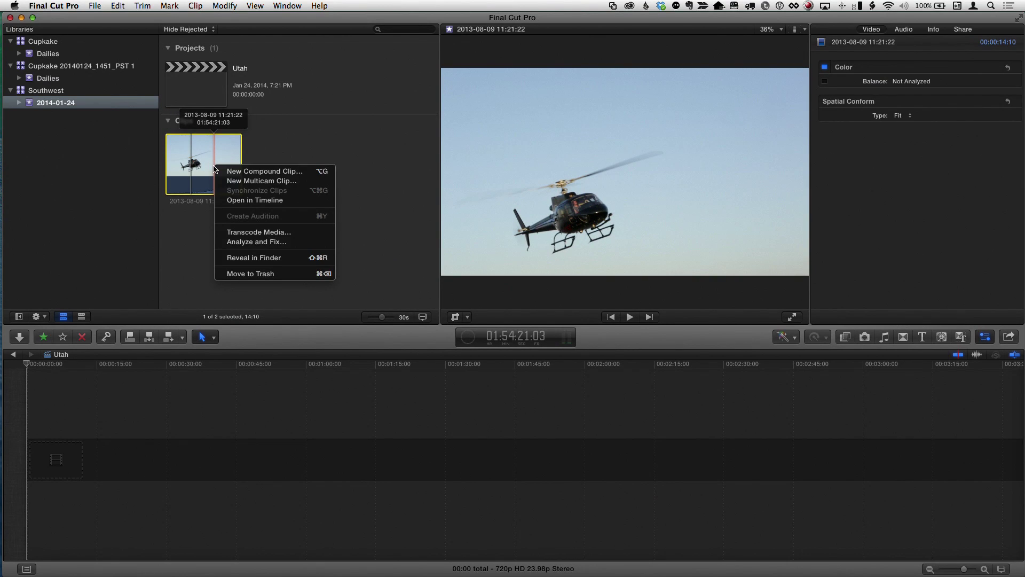
click(251, 258)
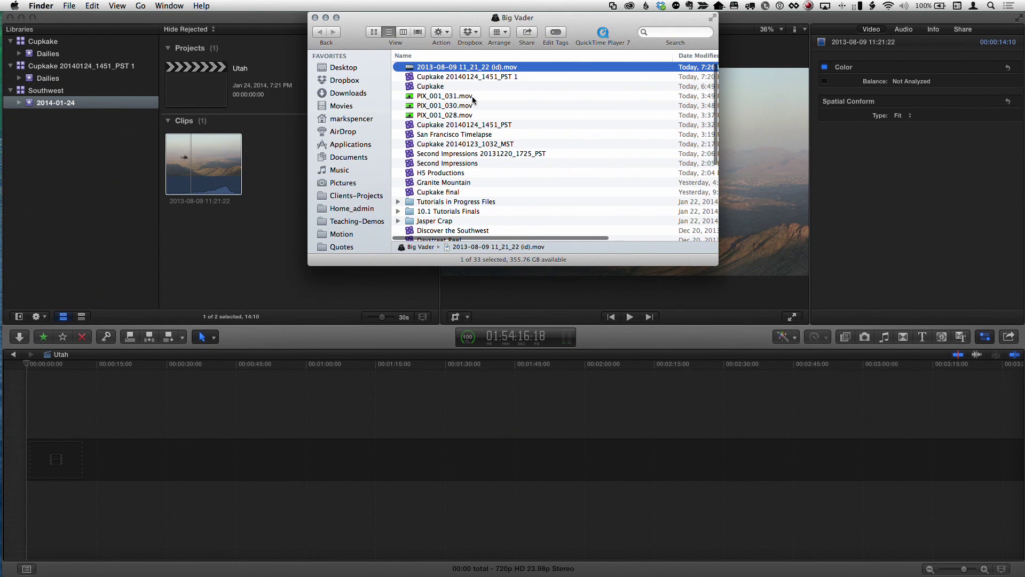
drag(418, 25, 366, 79)
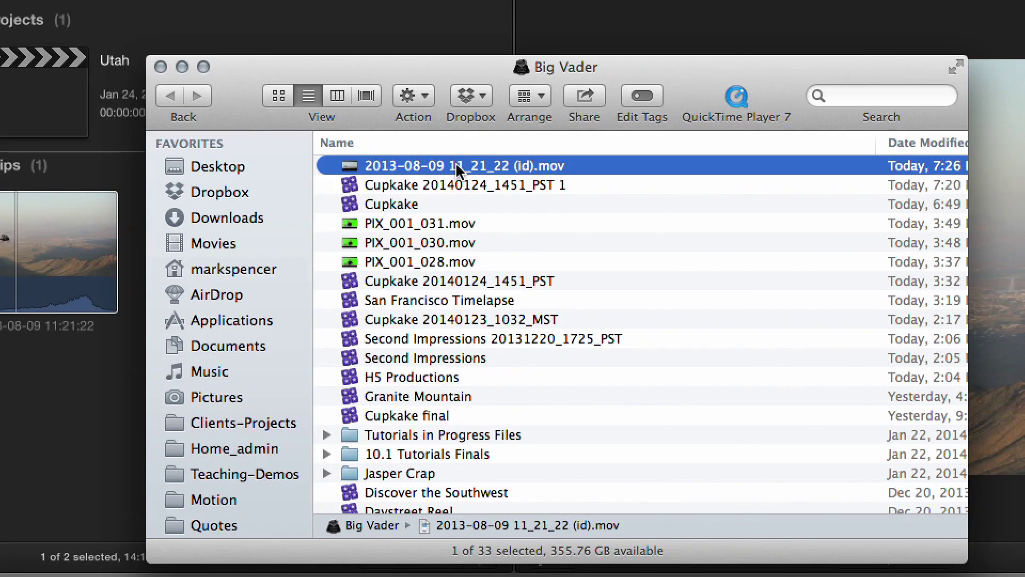
Step: Rename the clip's .mov file to new name.mov and switch back to Final Cut Pro
click(458, 167)
text(new name)
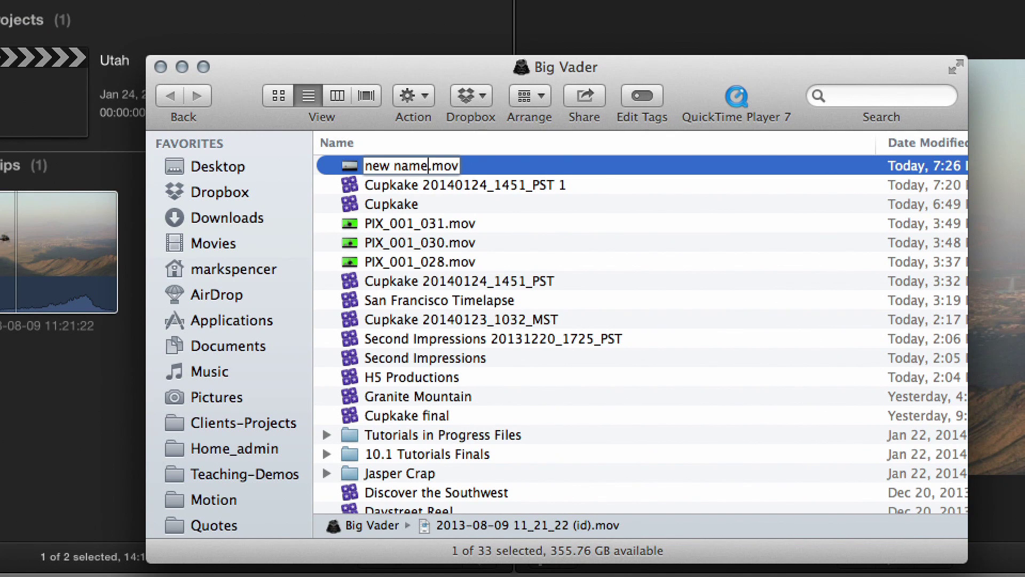
key(Return)
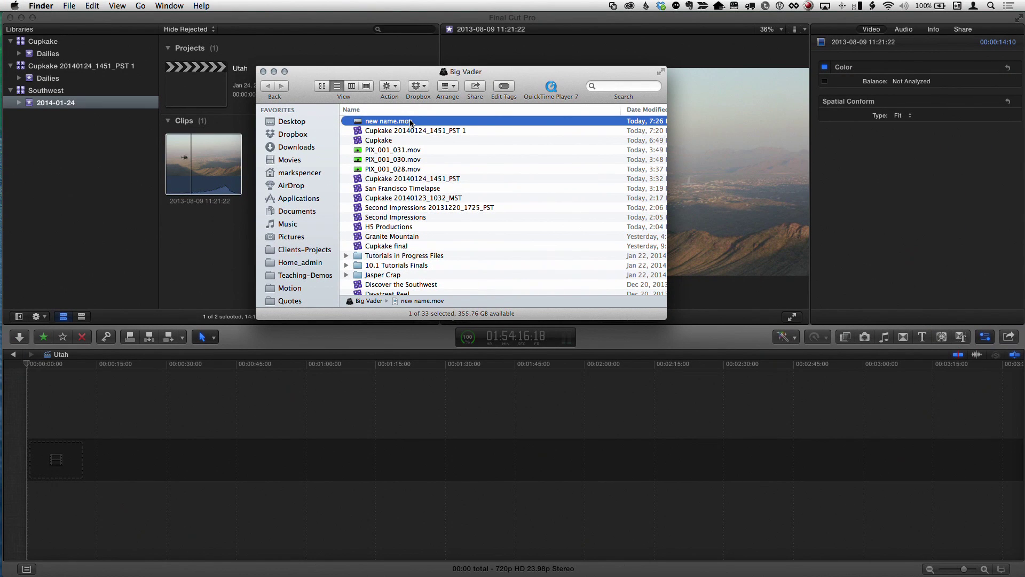
key(super+Tab)
Step: Select the 2014-01-24 event in the Southwest library and preview the helicopter clip
click(52, 92)
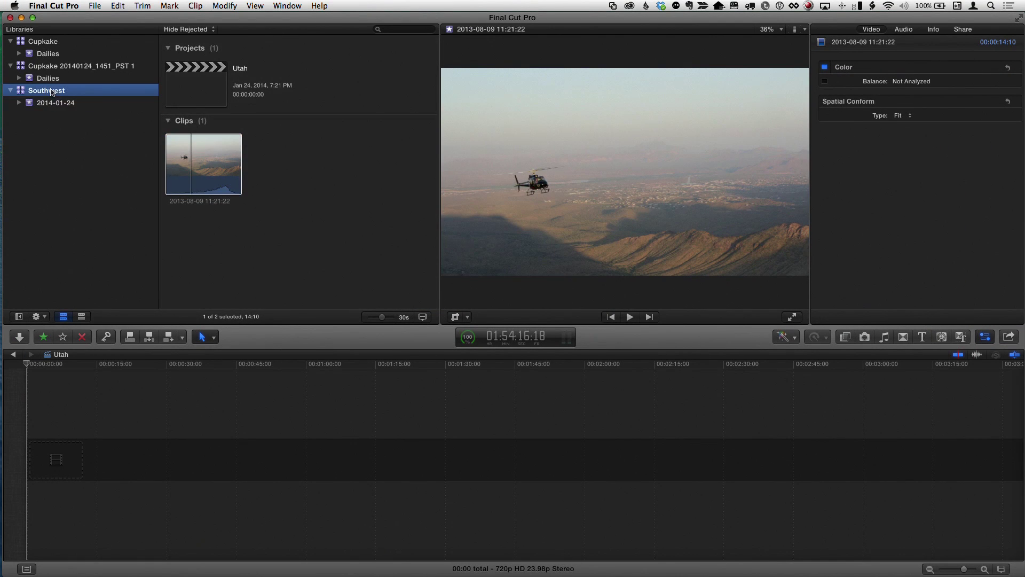
click(51, 103)
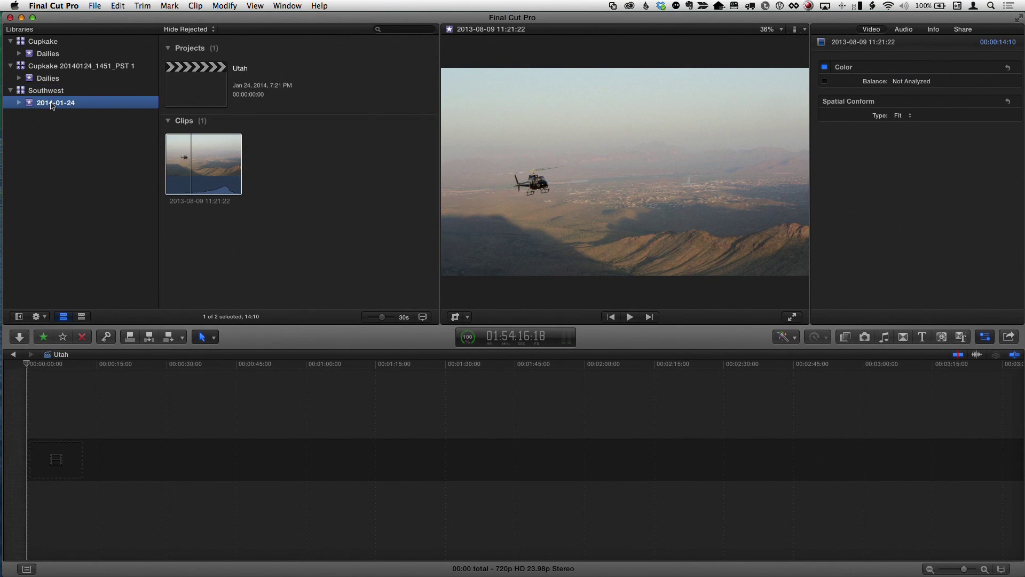
click(217, 179)
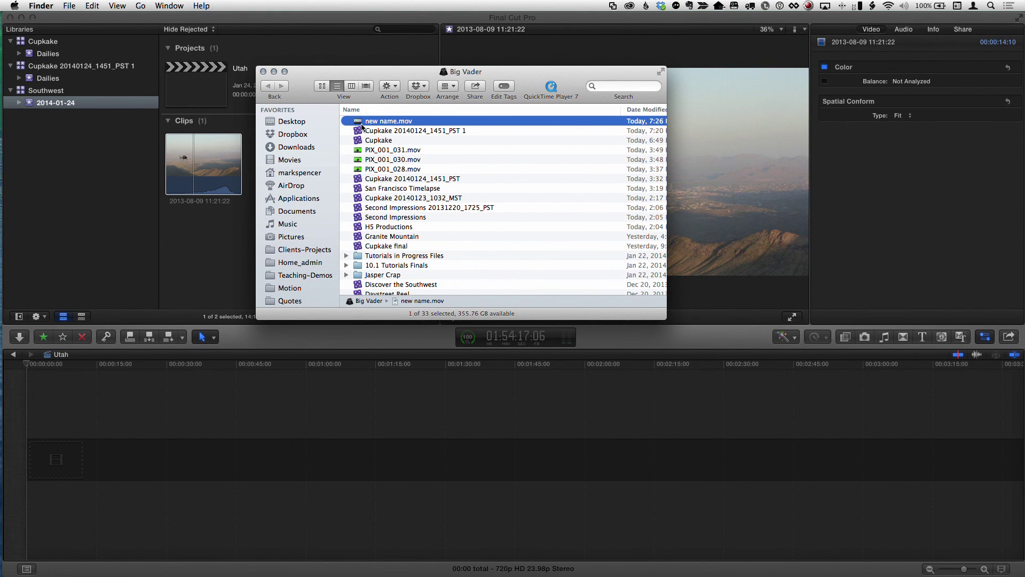
Step: Create 'my new folder' on Big Vader and move new name.mov into it
key(super+shift+n)
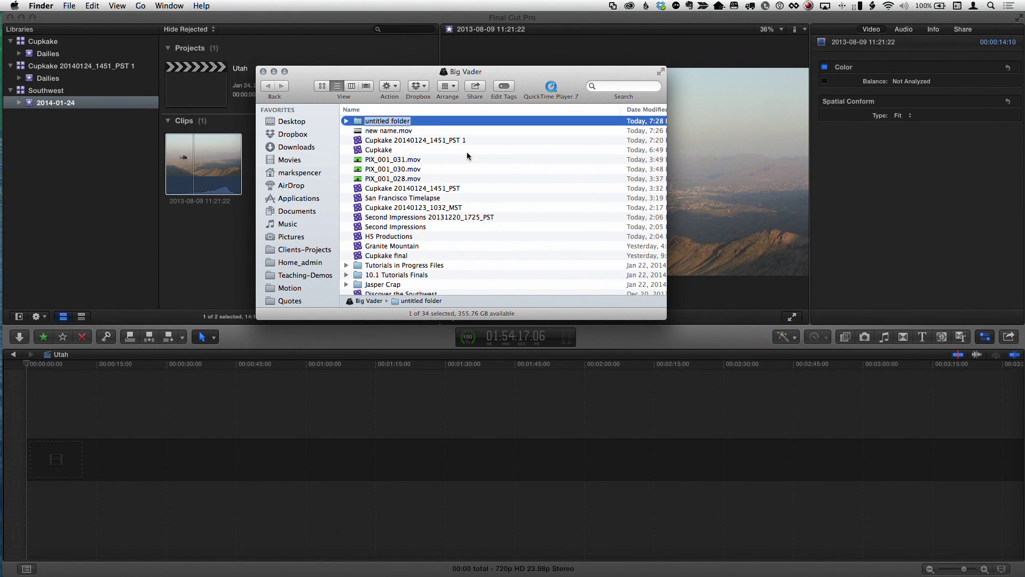
text(my new)
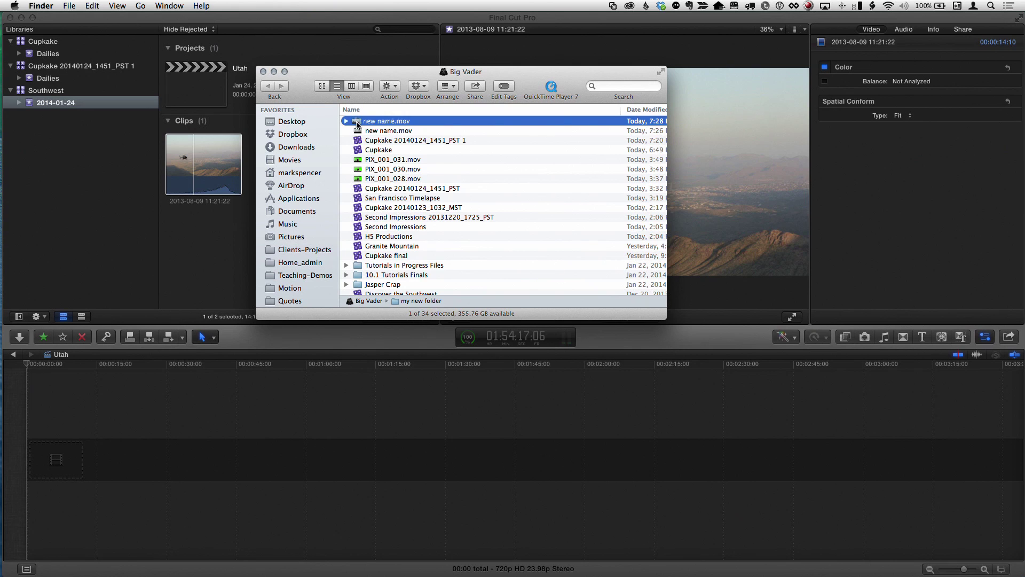
drag(357, 125, 357, 124)
Step: Back in Final Cut Pro, reselect the helicopter clip in event 2014-01-24 to check its footage
click(192, 149)
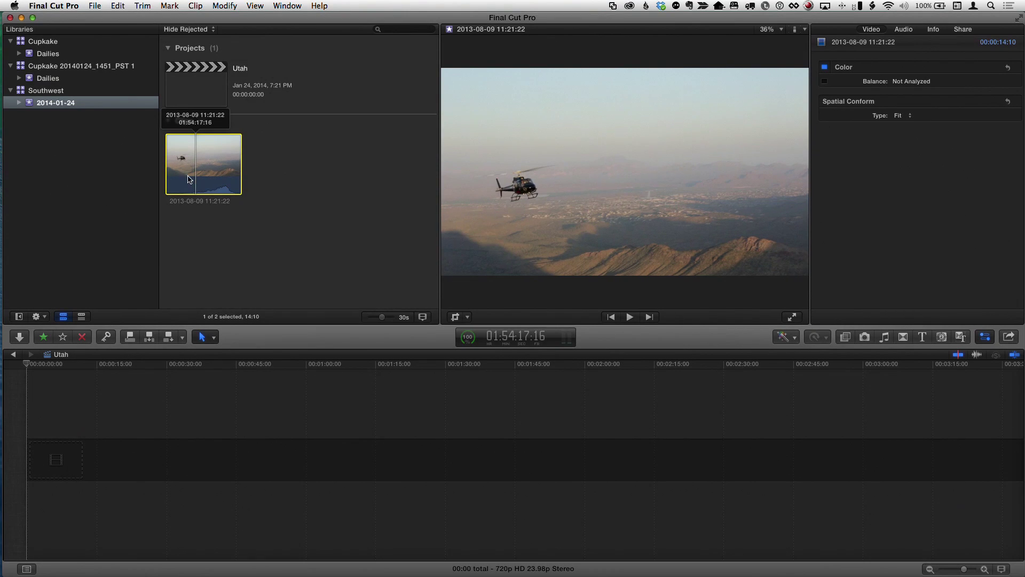
click(54, 93)
click(54, 104)
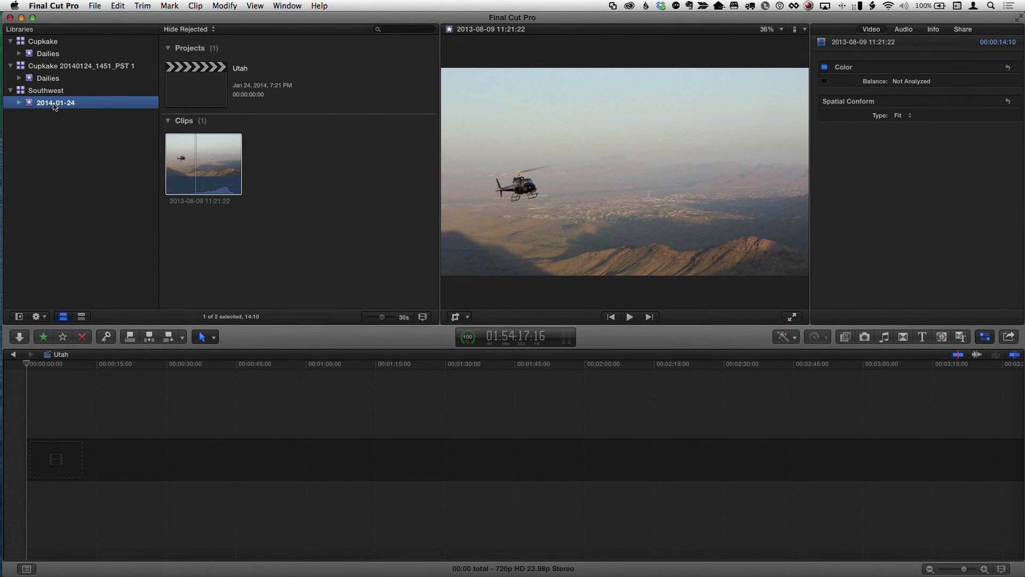
click(205, 170)
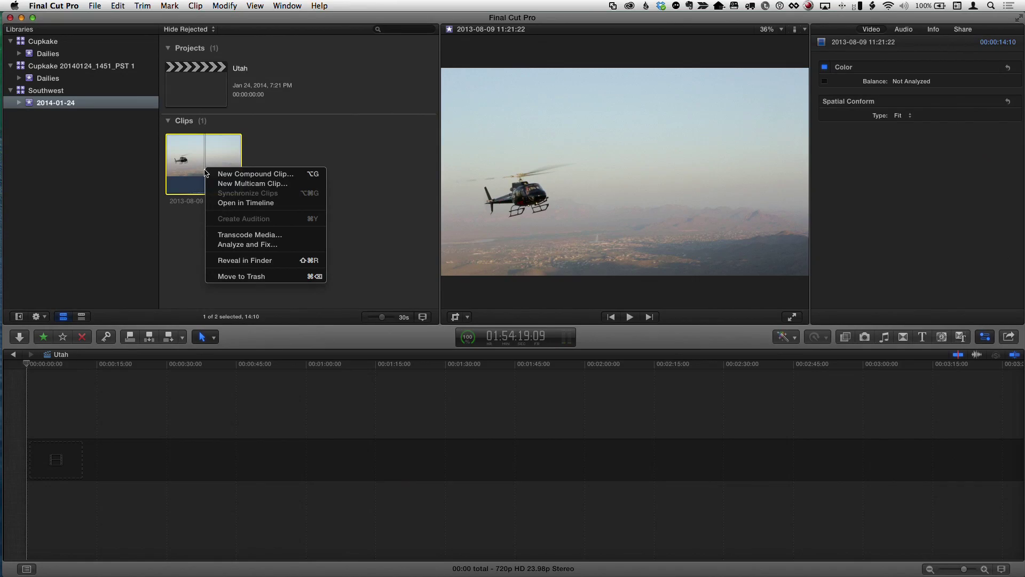
Step: Reveal the clip's alias in Finder and confirm Show Original reports the original missing
click(232, 261)
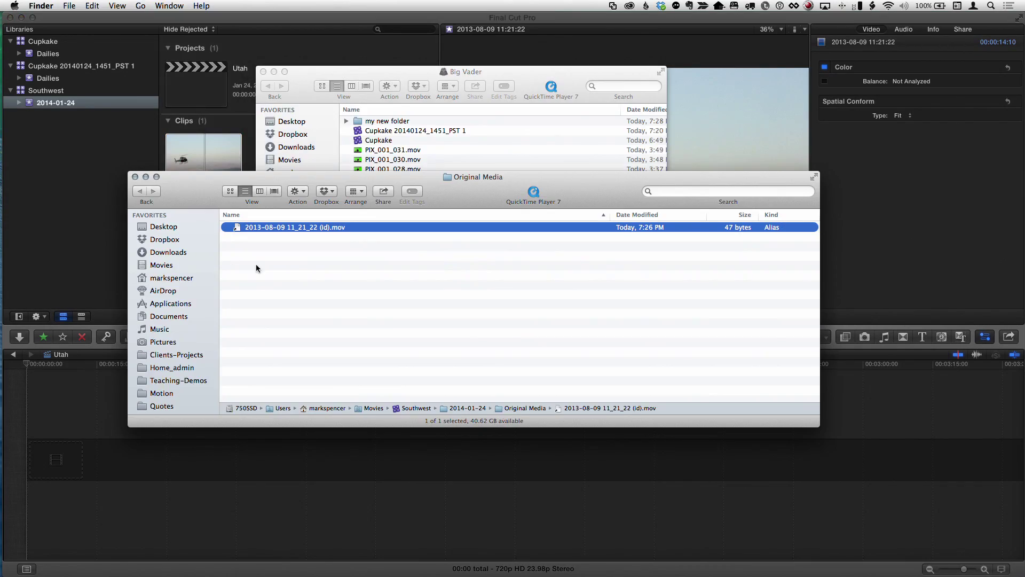
right_click(242, 229)
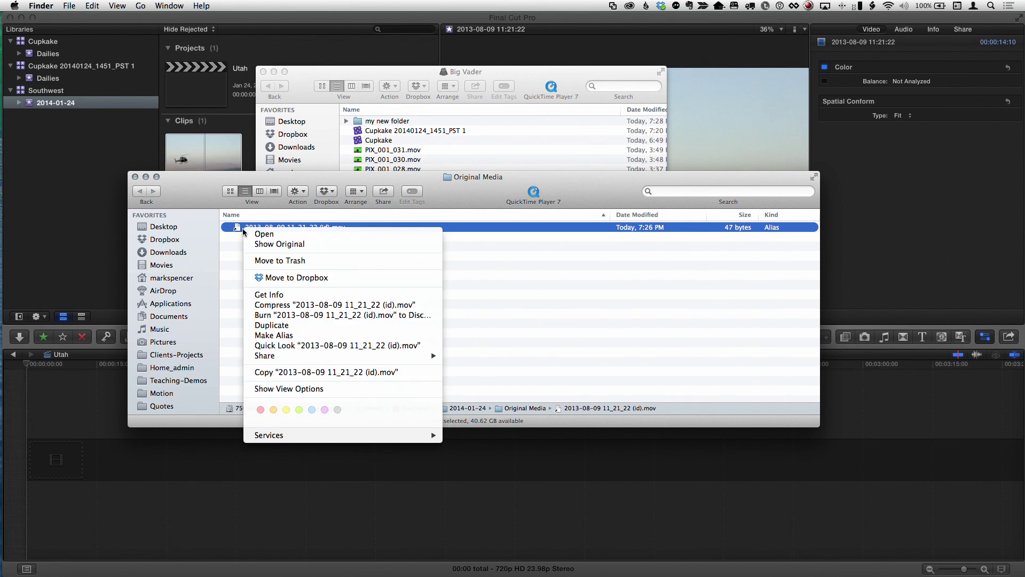
click(293, 246)
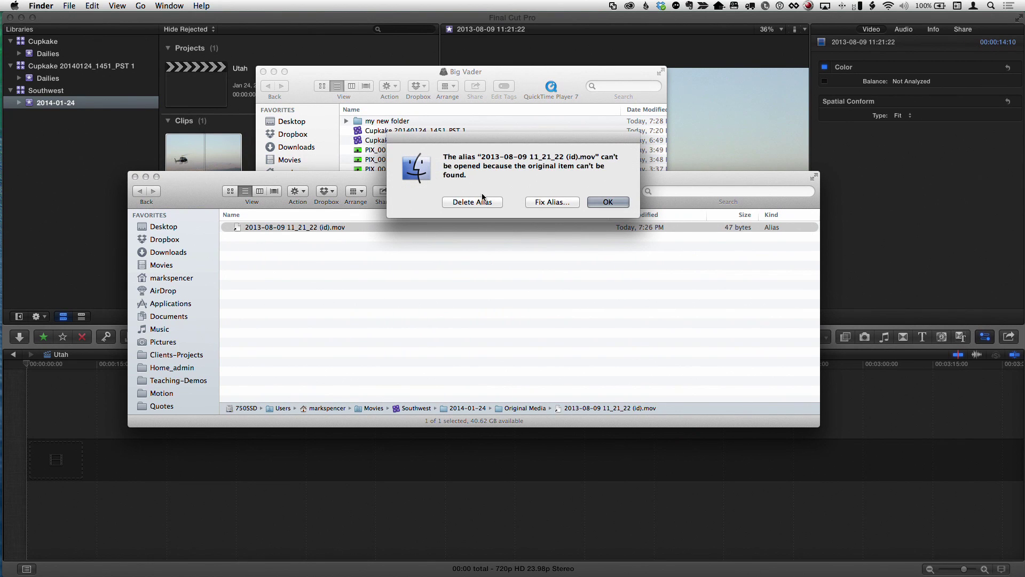
click(598, 201)
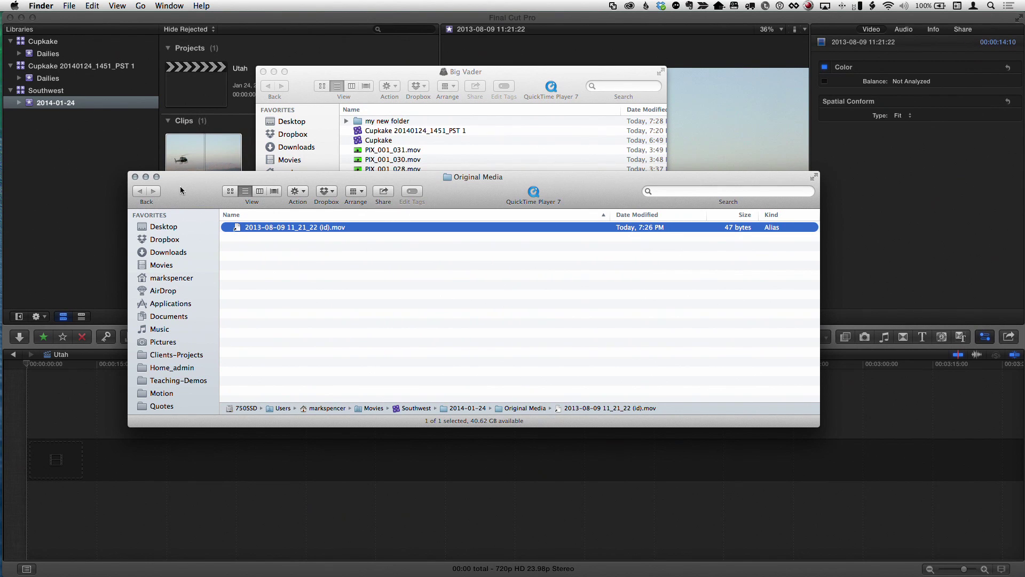
Step: Close the Original Media folder window and return to the helicopter clip in Final Cut Pro
click(132, 177)
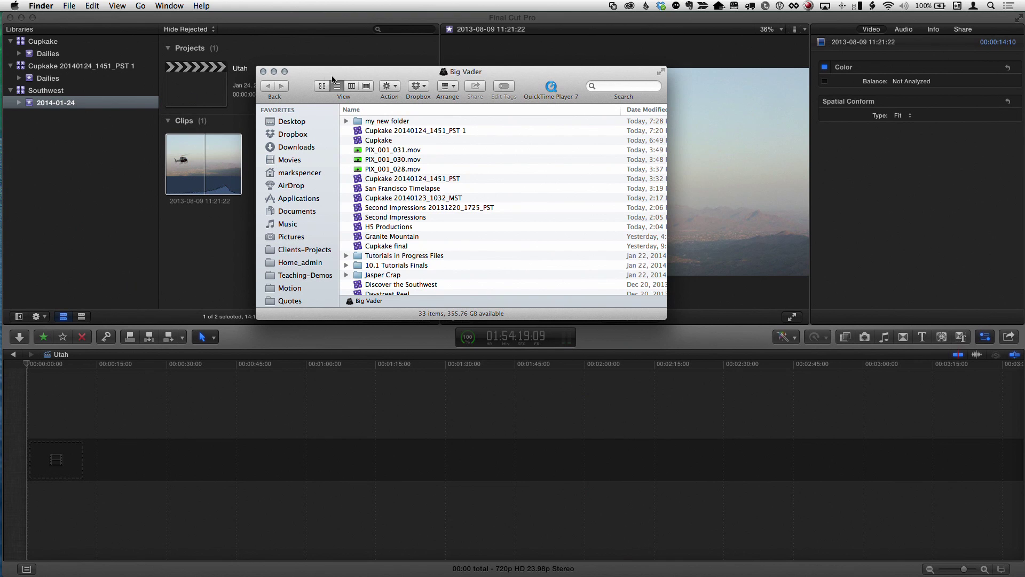
drag(332, 79, 382, 90)
click(199, 163)
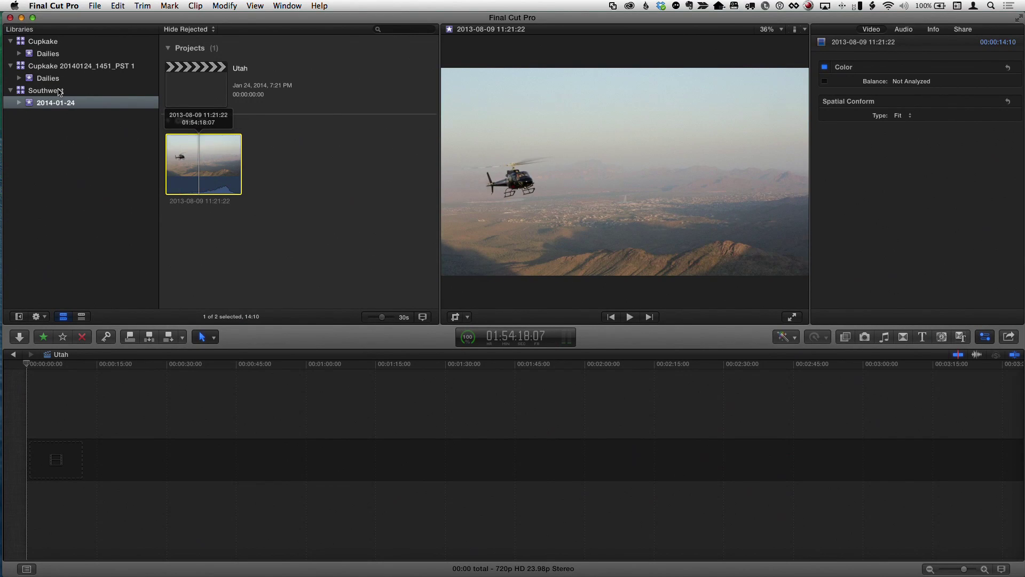
Step: Reopen event 2014-01-24 and inspect the now-offline helicopter clip showing black video
key(Up)
key(Up)
click(56, 102)
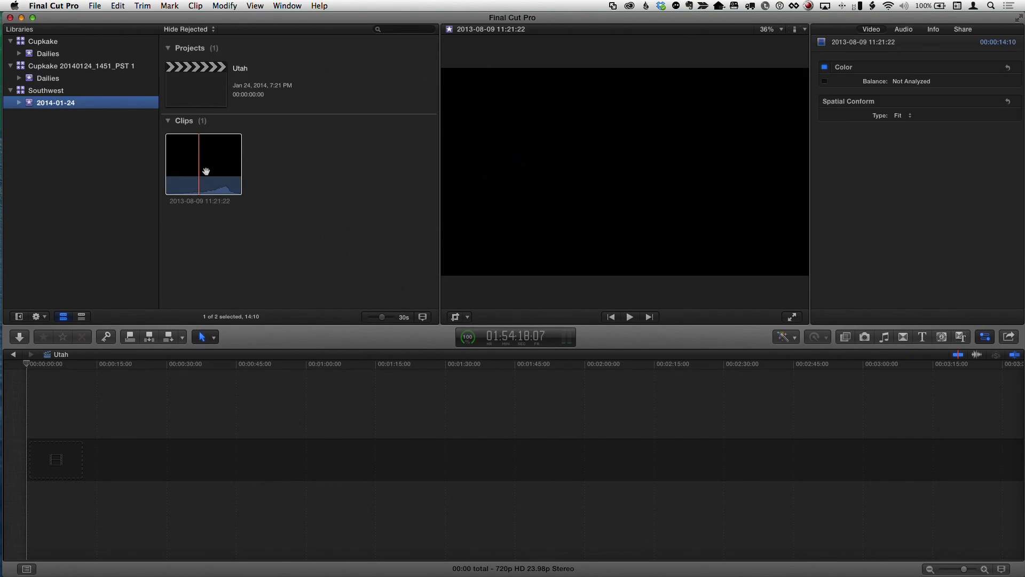
click(200, 170)
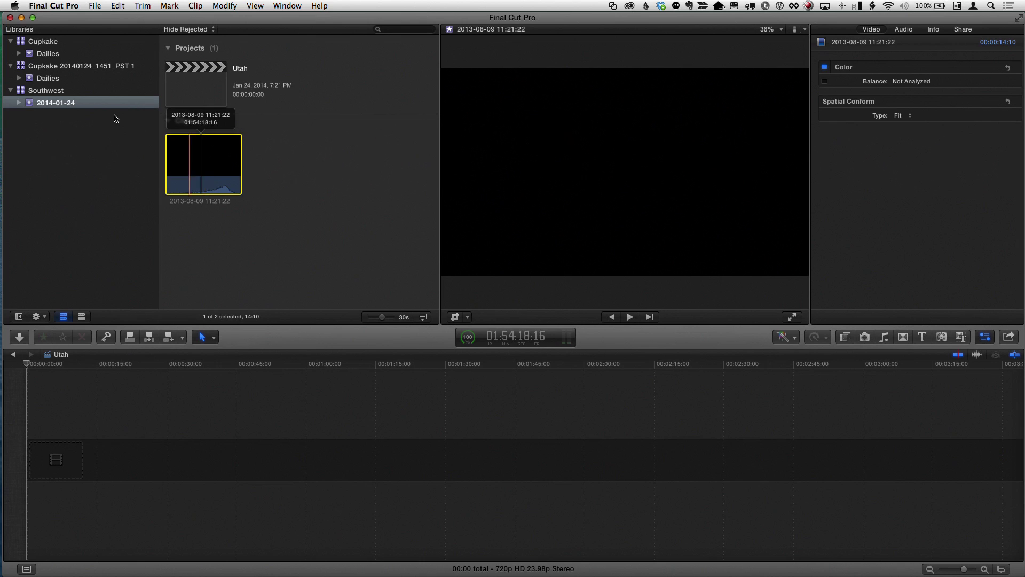
right_click(196, 155)
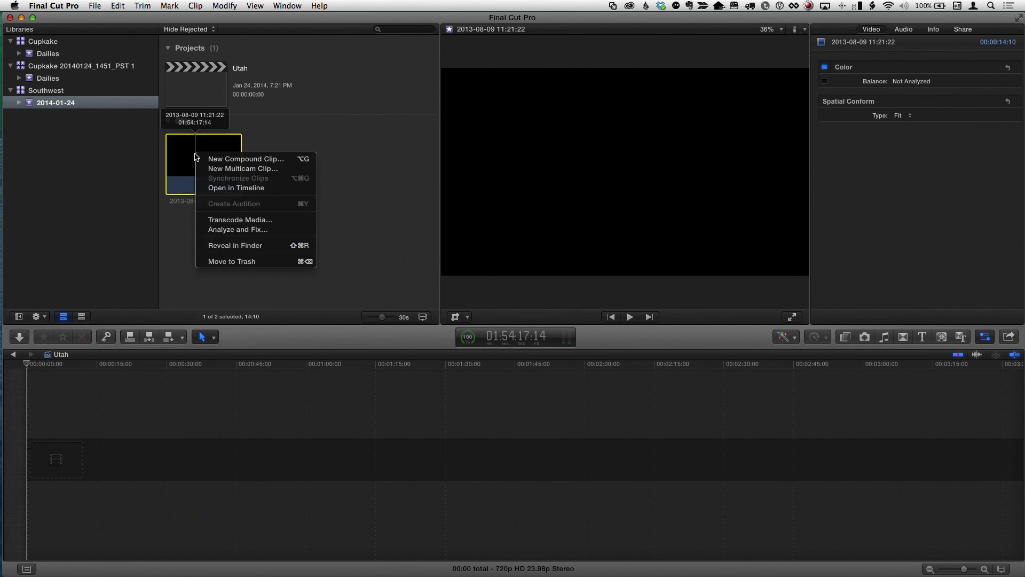
click(191, 158)
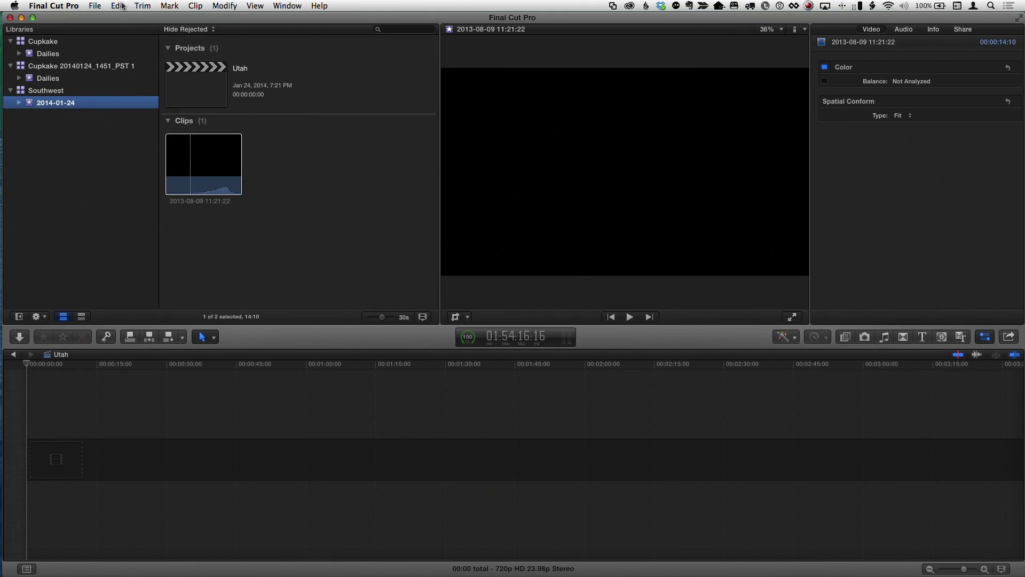
Step: Run File > Import > Reimport from Camera/Archive, confirm, and select the restored helicopter clip
click(95, 7)
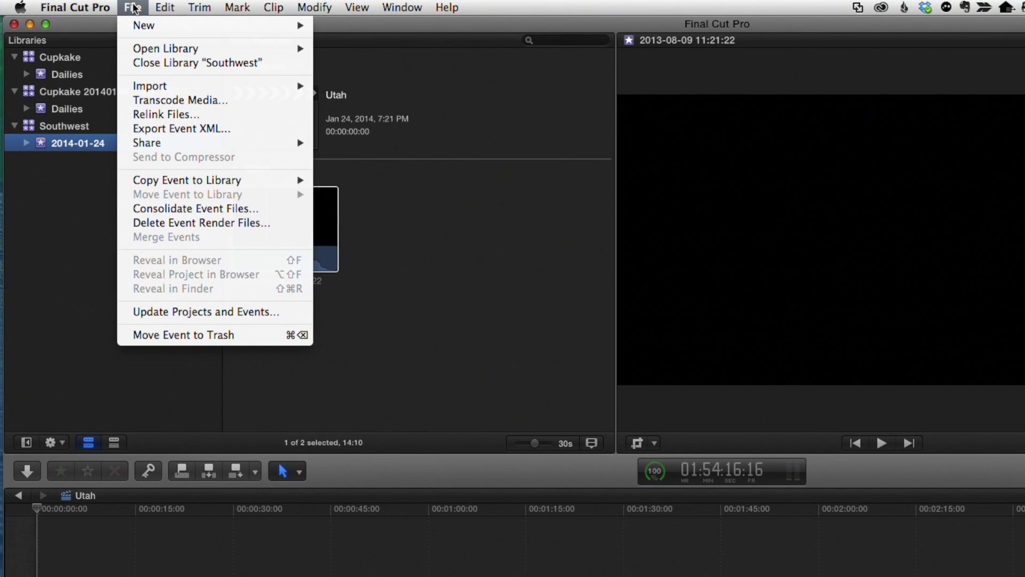
mouse_move(163, 86)
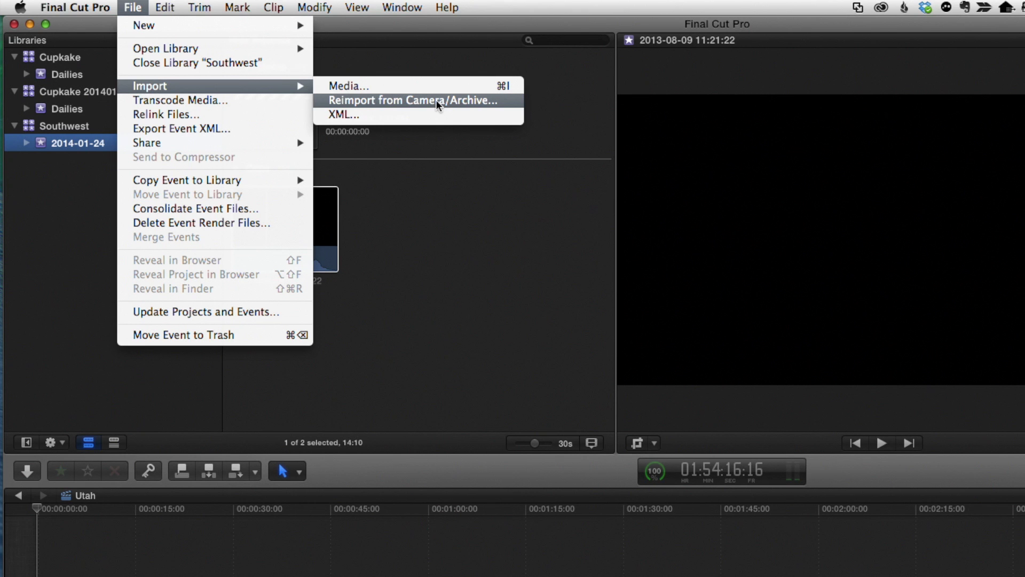
click(435, 100)
drag(624, 191, 442, 139)
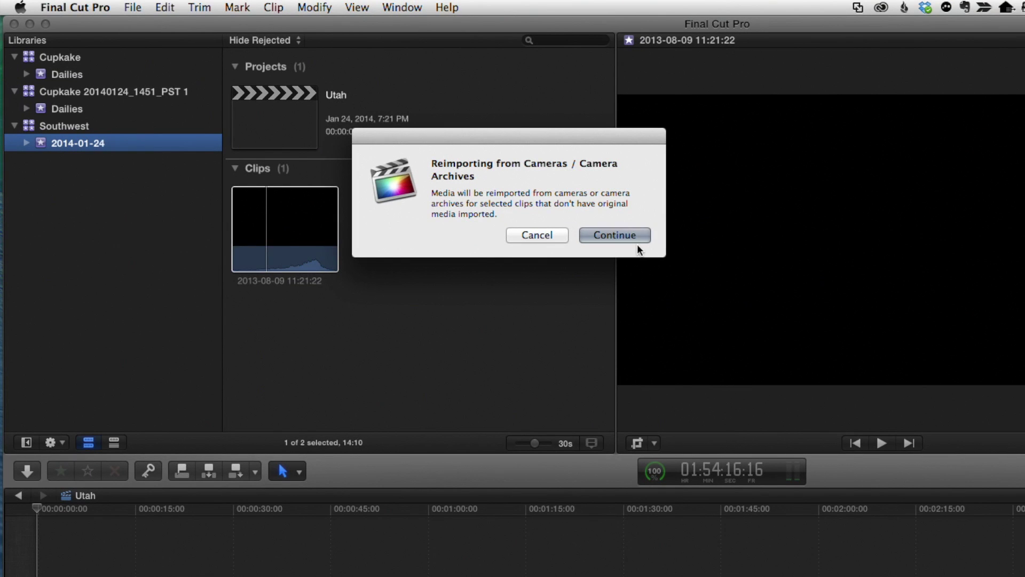
click(628, 237)
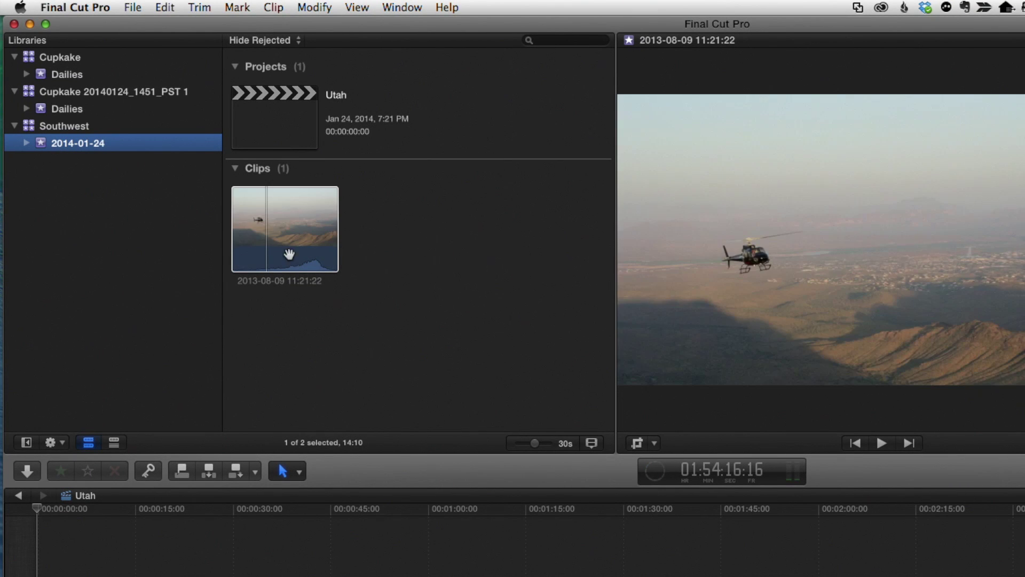
click(289, 253)
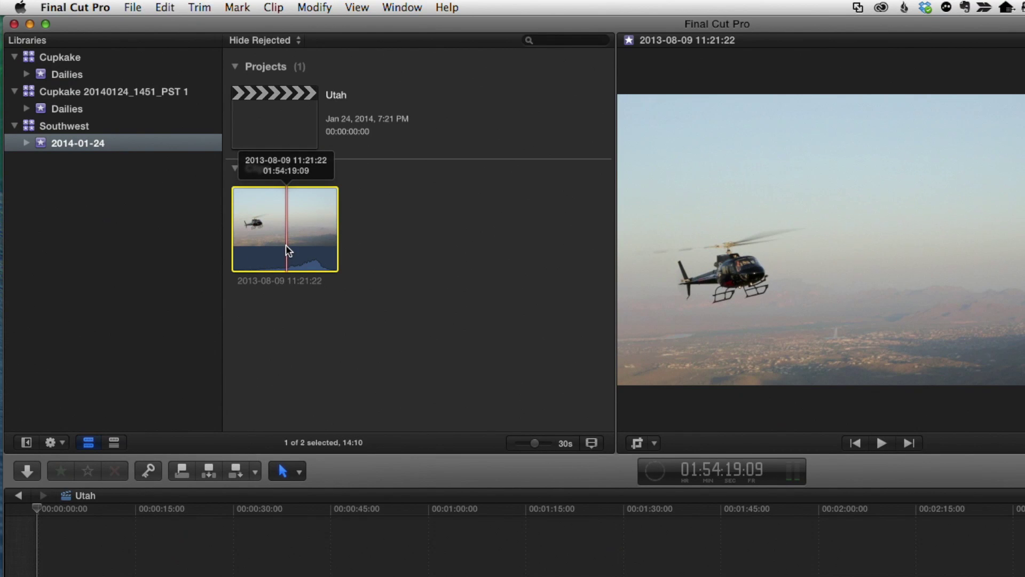
right_click(286, 244)
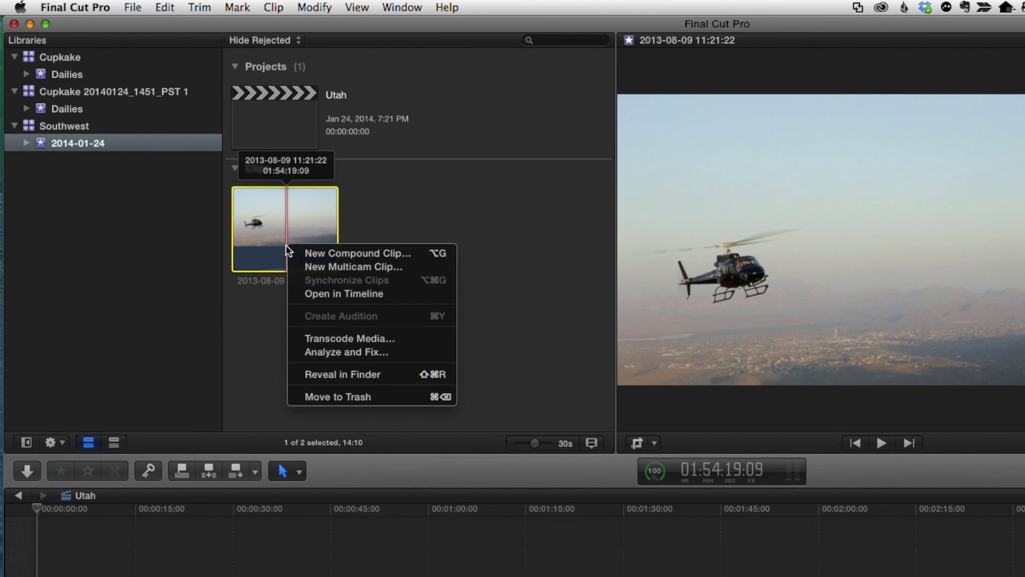
click(361, 376)
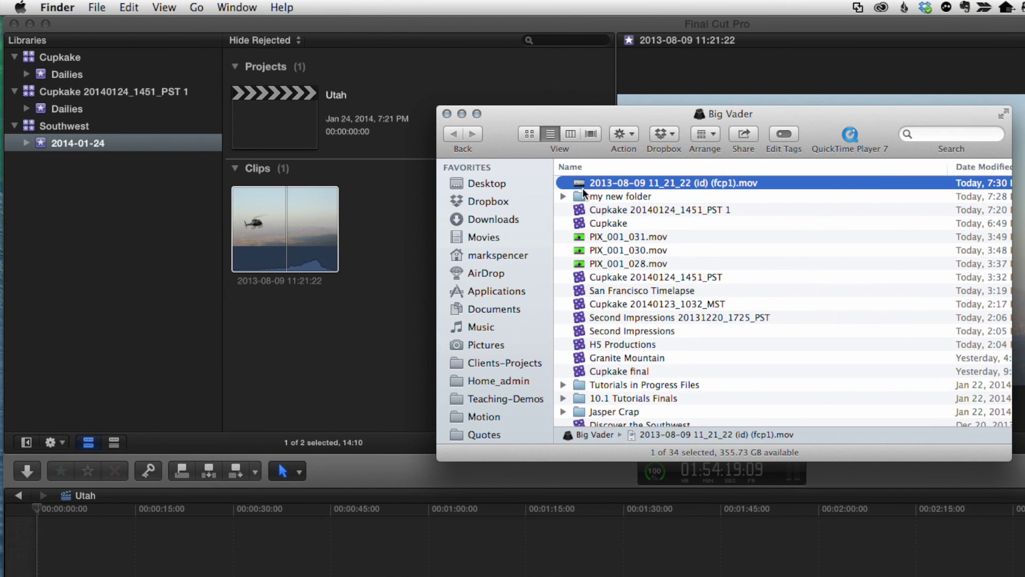